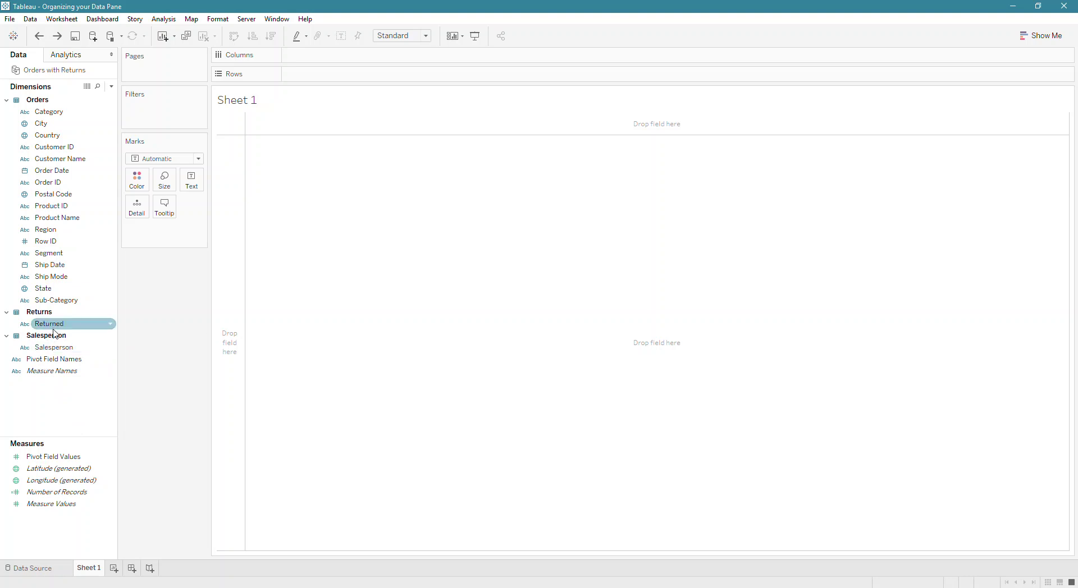
Group the fields in the data pane by folder instead of by data source table.
{"action": "left_click", "coordinate": [52, 348]}
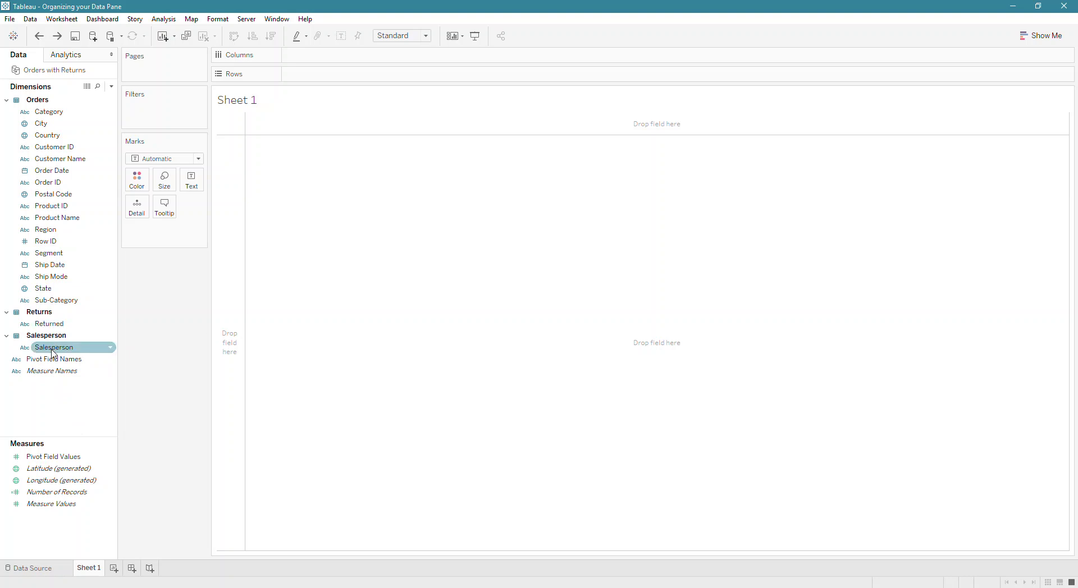
{"action": "right_click", "coordinate": [39, 405]}
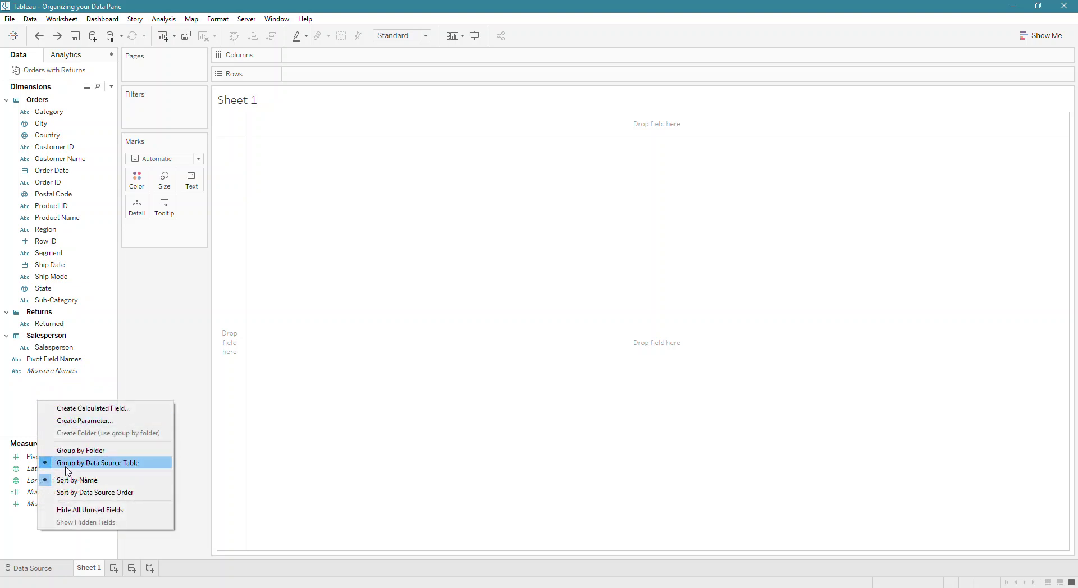
{"action": "left_click", "coordinate": [79, 451]}
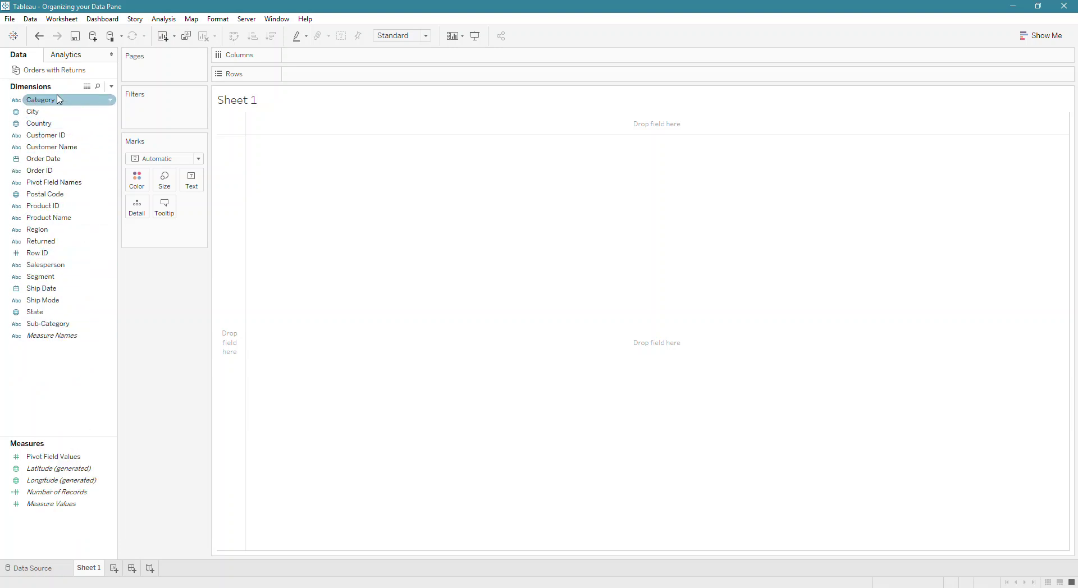
Create a folder named "Categorical Fields" among the dimensions.
{"action": "right_click", "coordinate": [76, 369]}
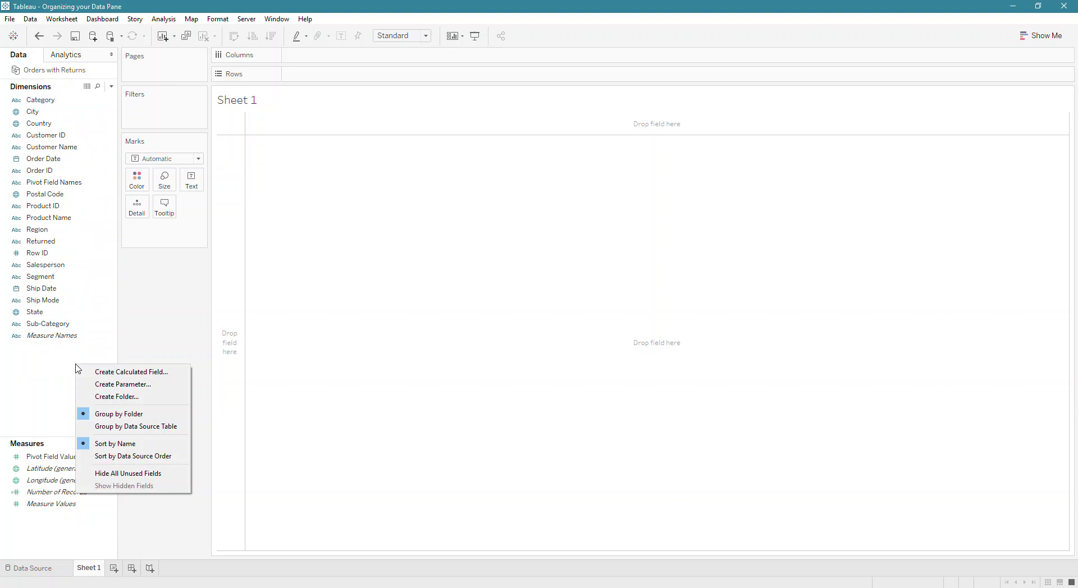
{"action": "left_click", "coordinate": [116, 398]}
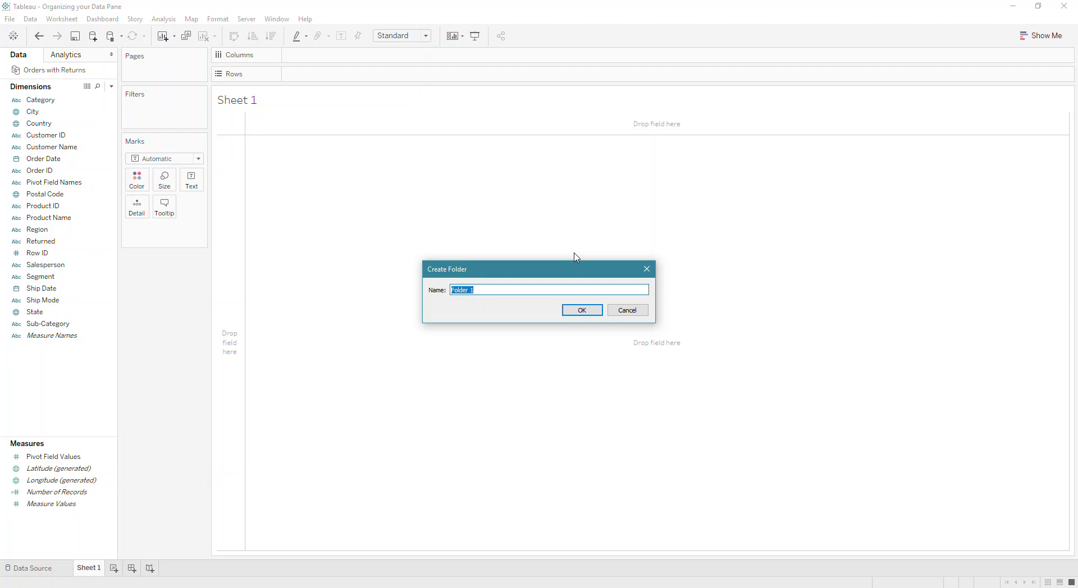
{"action": "type", "text": "Categorical Fields"}
{"action": "left_click", "coordinate": [585, 310]}
Move the Category, Sub-Category, Product Name and Product ID dimensions into the Categorical Fields folder.
{"action": "left_click", "coordinate": [58, 110]}
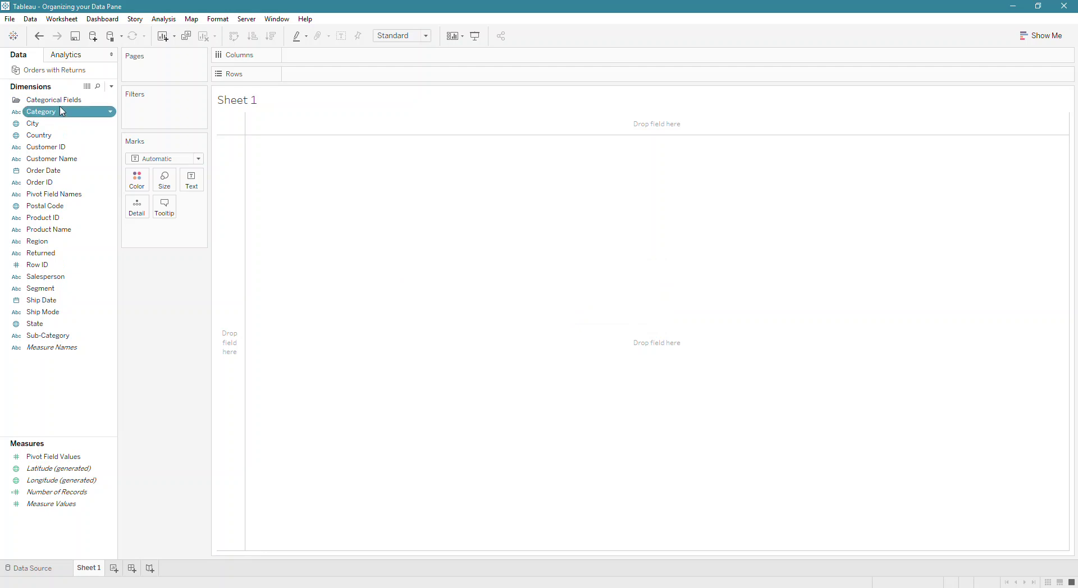
{"action": "left_click", "coordinate": [53, 336], "text": "ctrl"}
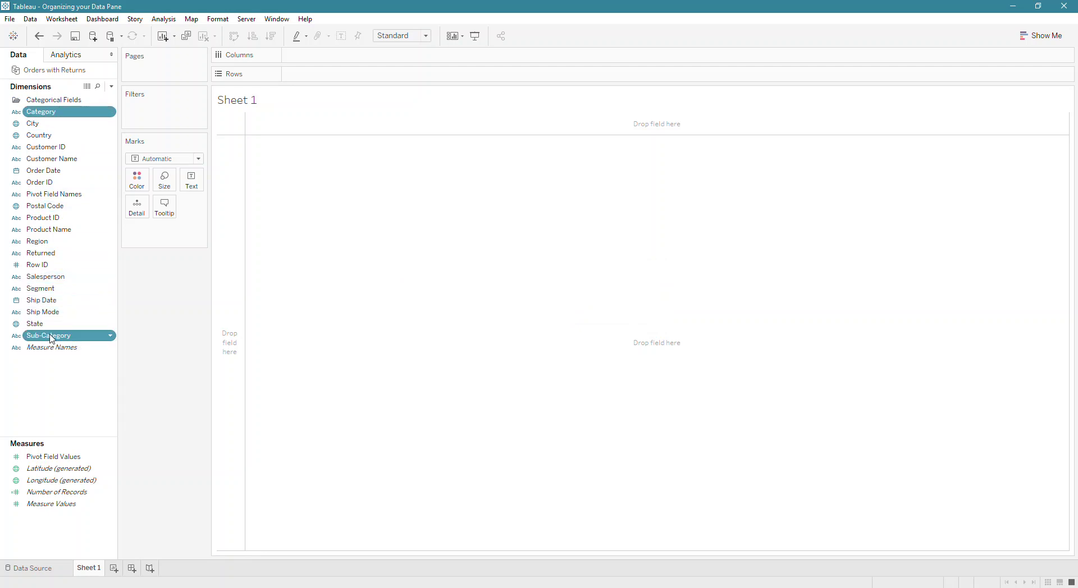
{"action": "left_click", "coordinate": [72, 230], "text": "ctrl"}
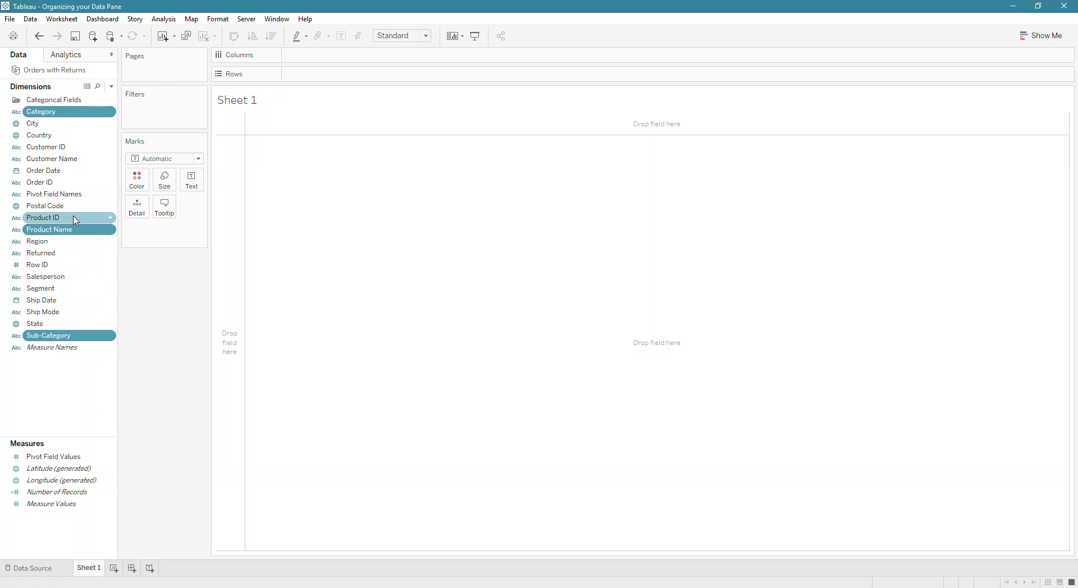
{"action": "left_click", "coordinate": [76, 219], "text": "ctrl"}
{"action": "left_click_drag", "start_coordinate": [73, 230], "coordinate": [101, 104]}
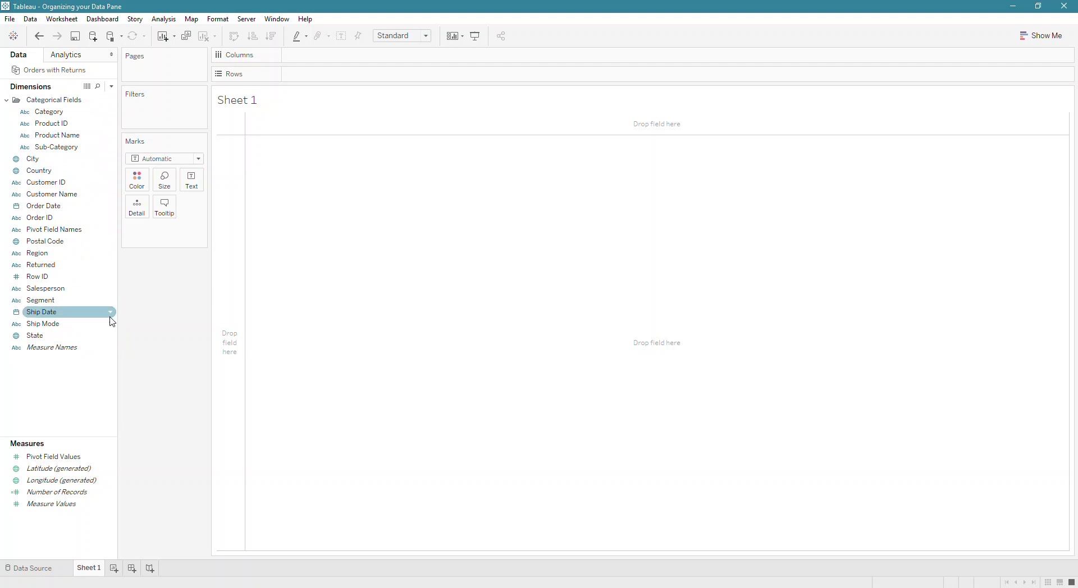
Create a second dimensions folder named "Order Information".
{"action": "right_click", "coordinate": [65, 396]}
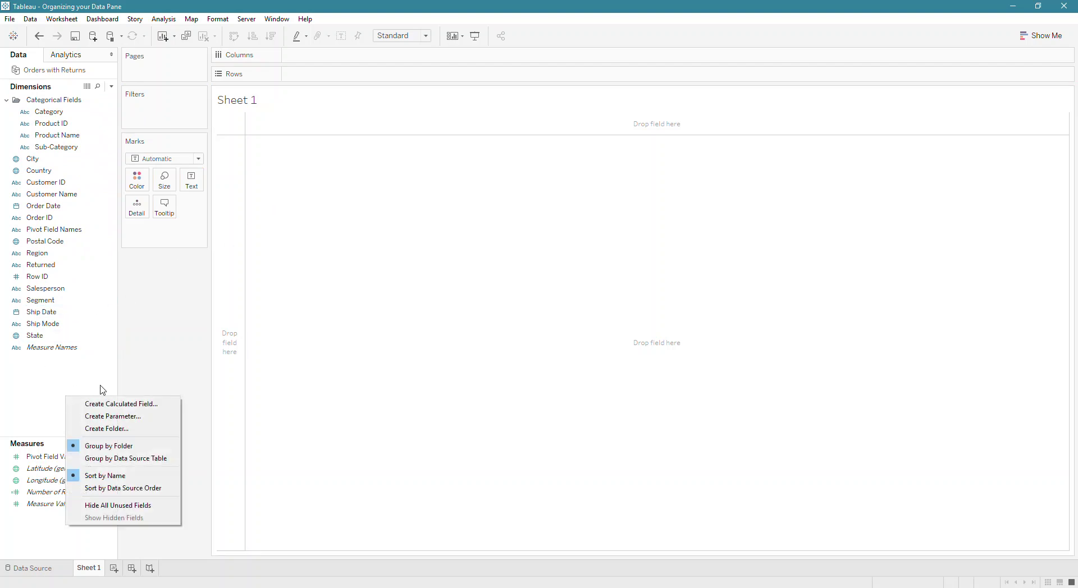
{"action": "left_click", "coordinate": [152, 430]}
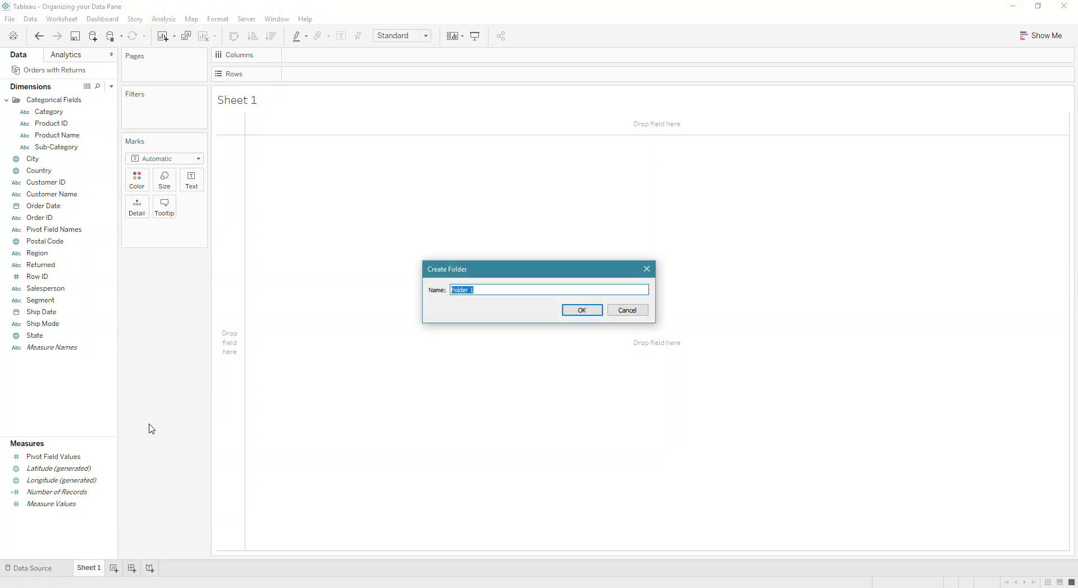
{"action": "type", "text": "Order Information"}
{"action": "key", "text": "Return"}
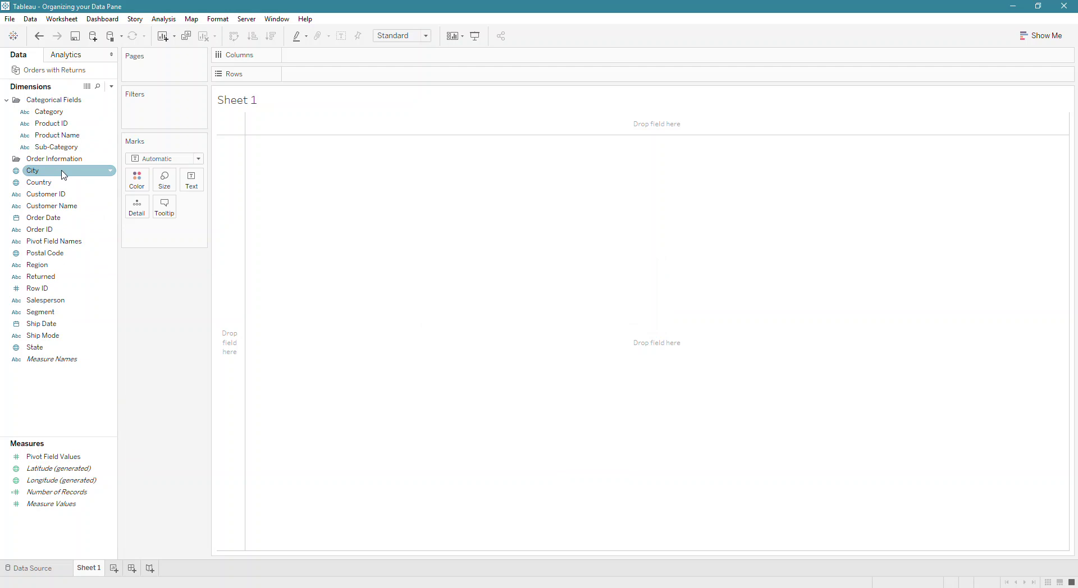
Create a folder named "Calculations" among the measures.
{"action": "right_click", "coordinate": [67, 524]}
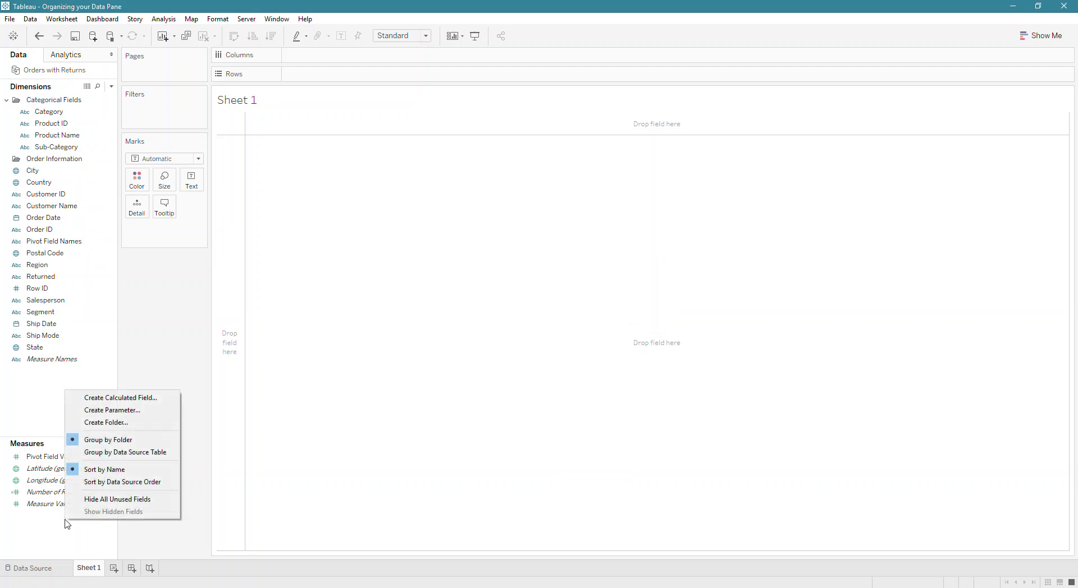
{"action": "left_click", "coordinate": [105, 422]}
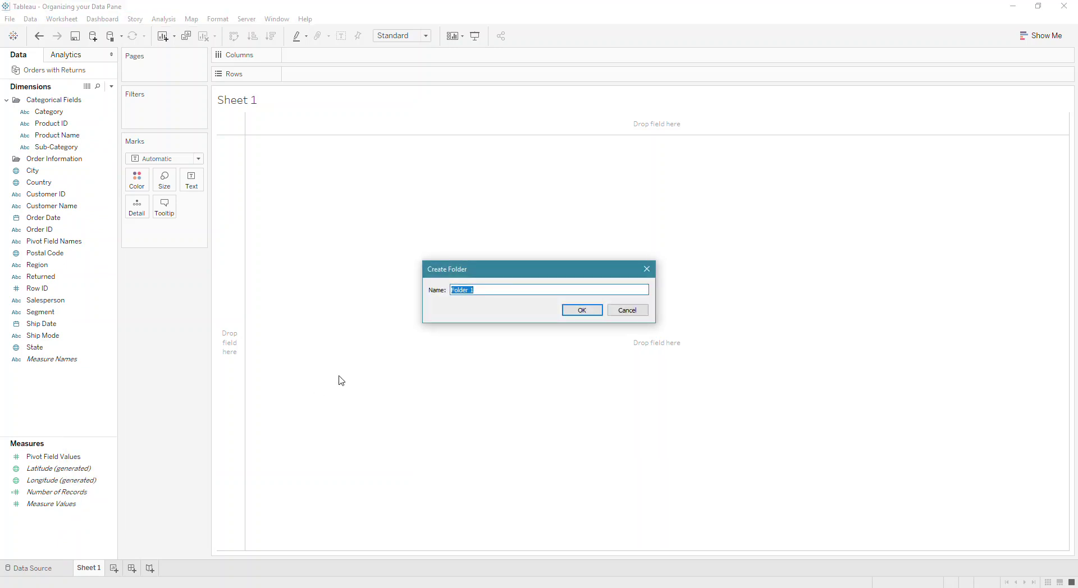
{"action": "type", "text": "Calculations"}
{"action": "key", "text": "Return"}
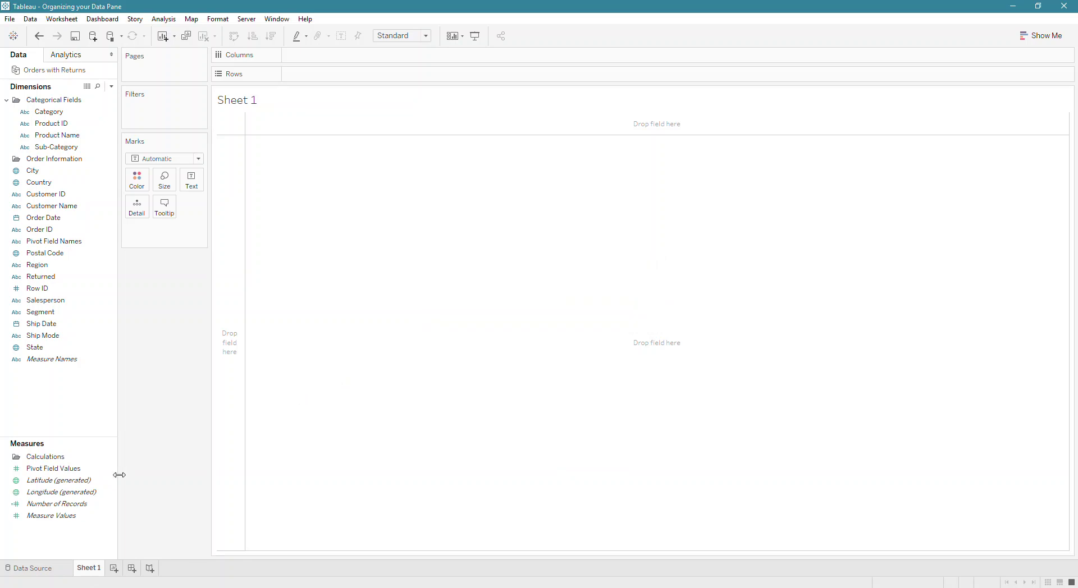
Move Order ID, Order Date, Salesperson, Ship Date and Ship Mode into the Order Information folder.
{"action": "left_click", "coordinate": [85, 312]}
{"action": "left_click", "coordinate": [63, 230]}
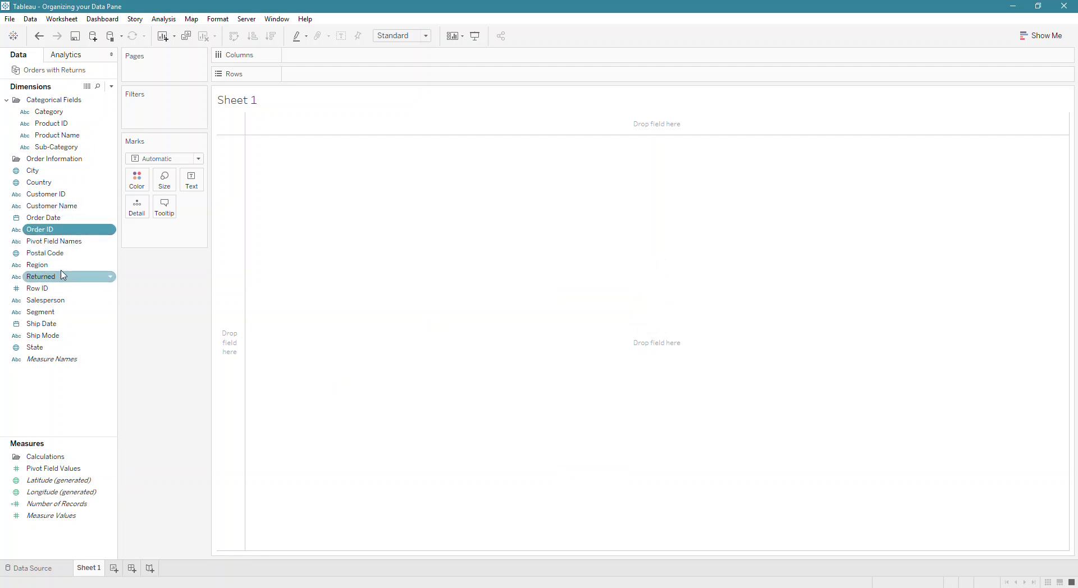
{"action": "left_click", "coordinate": [56, 218], "text": "ctrl"}
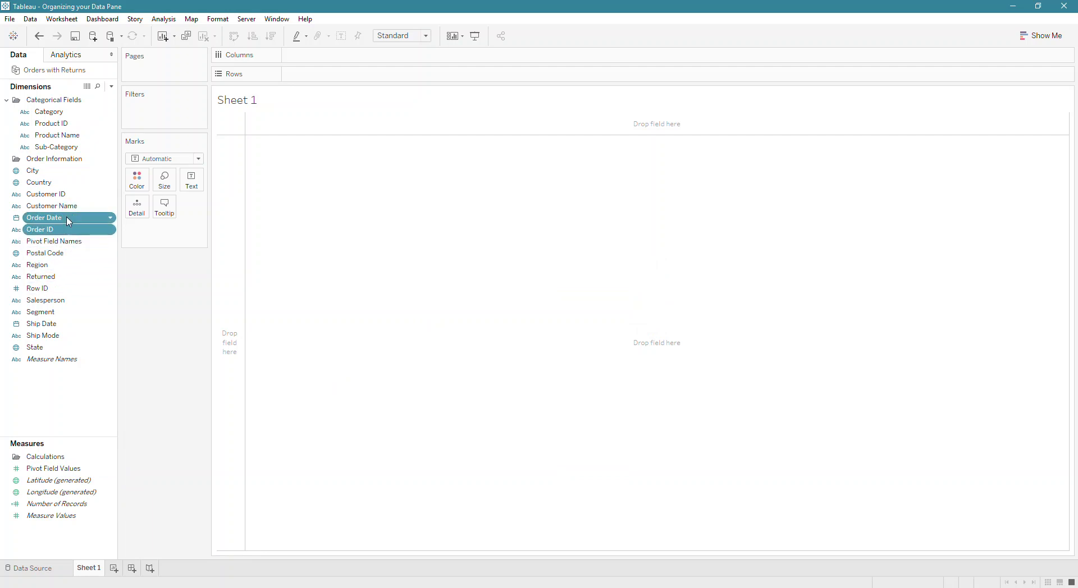
{"action": "left_click", "coordinate": [72, 303], "text": "ctrl"}
{"action": "left_click", "coordinate": [70, 325], "text": "ctrl"}
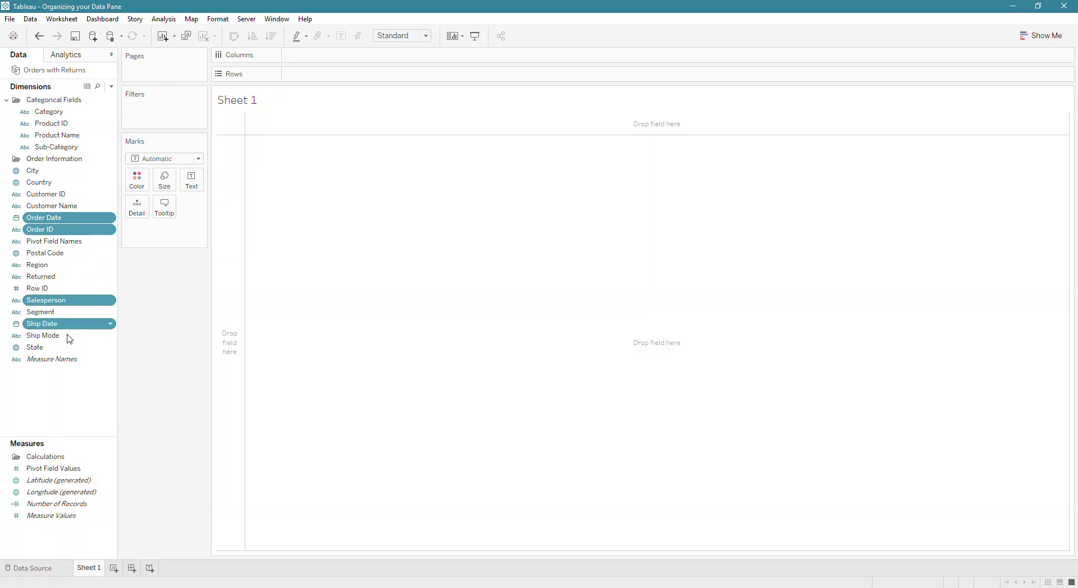
{"action": "left_click", "coordinate": [67, 337], "text": "ctrl"}
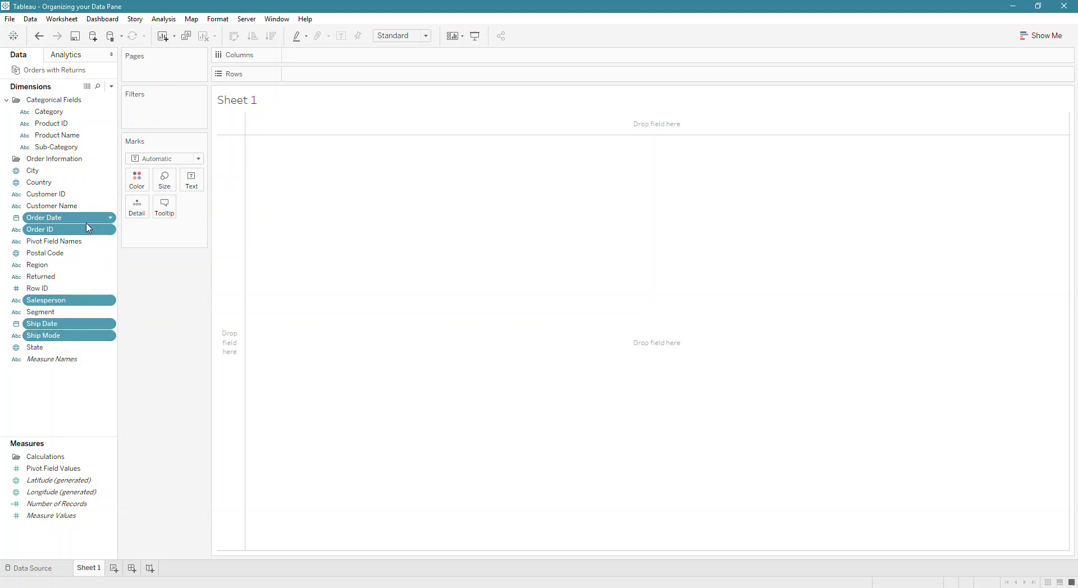
{"action": "left_click_drag", "start_coordinate": [89, 228], "coordinate": [92, 161]}
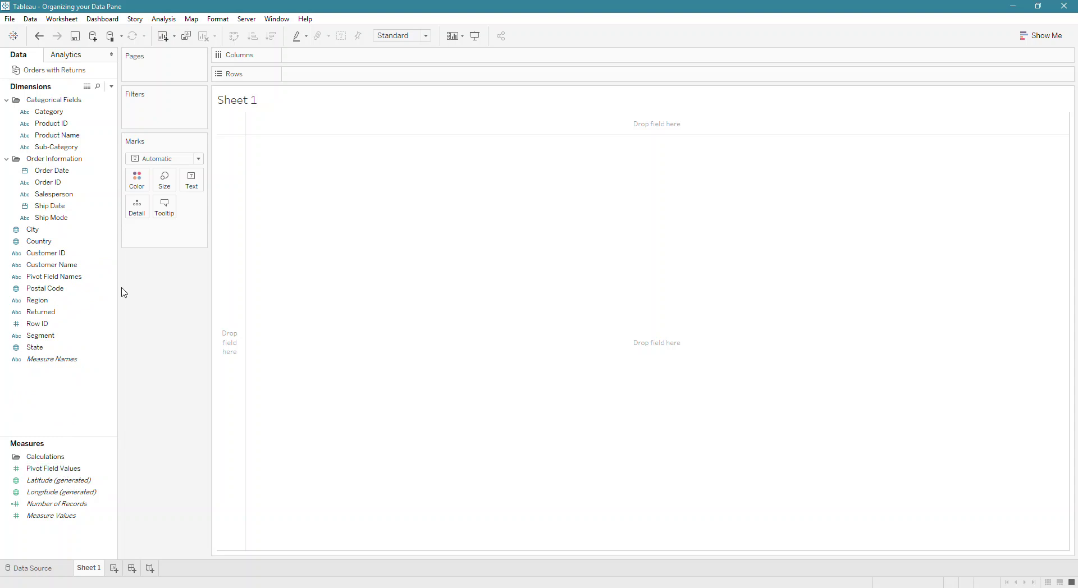
Build a text table with Pivot Field Names as rows and Pivot Field Values as the text values.
{"action": "left_click_drag", "start_coordinate": [54, 277], "coordinate": [241, 277]}
{"action": "left_click_drag", "start_coordinate": [55, 470], "coordinate": [199, 181]}
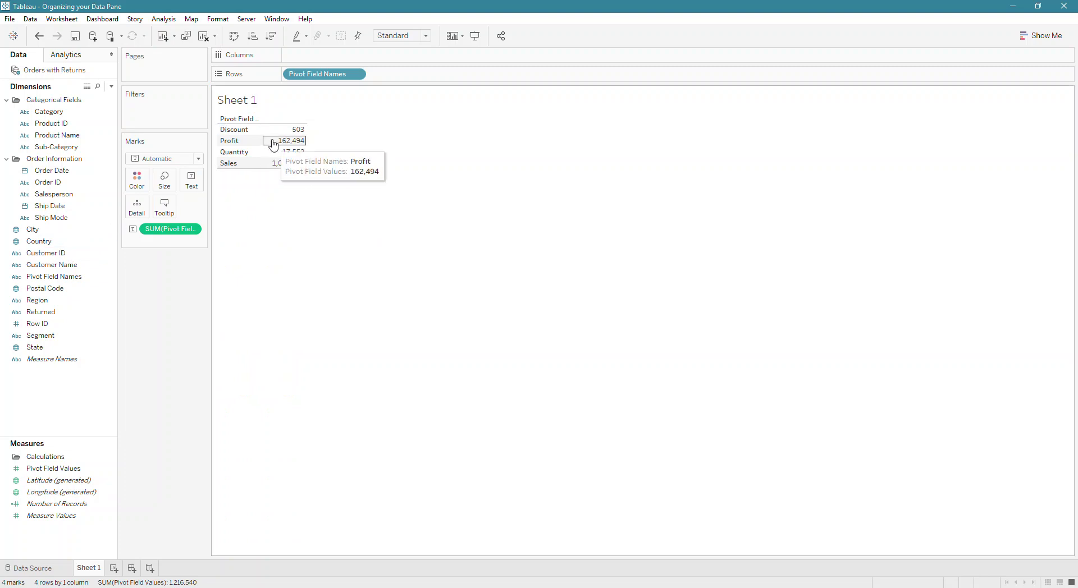
Write a default comment for Pivot Field Values: "Pivot fields from the data source", followed by indented lines Discount, Profit, Quantity and Sales.
{"action": "right_click", "coordinate": [56, 474]}
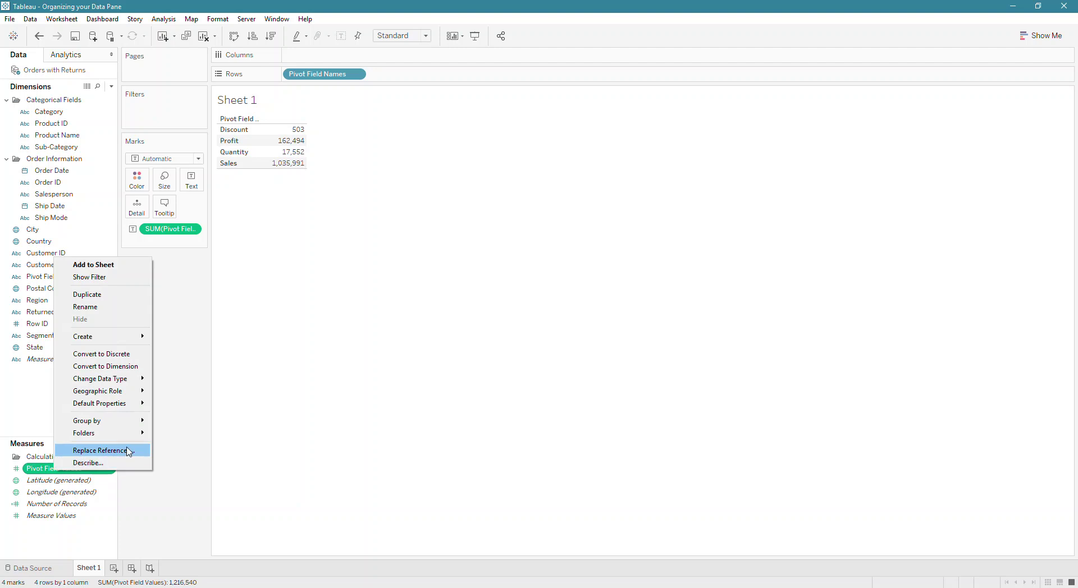
{"action": "mouse_move", "coordinate": [138, 404]}
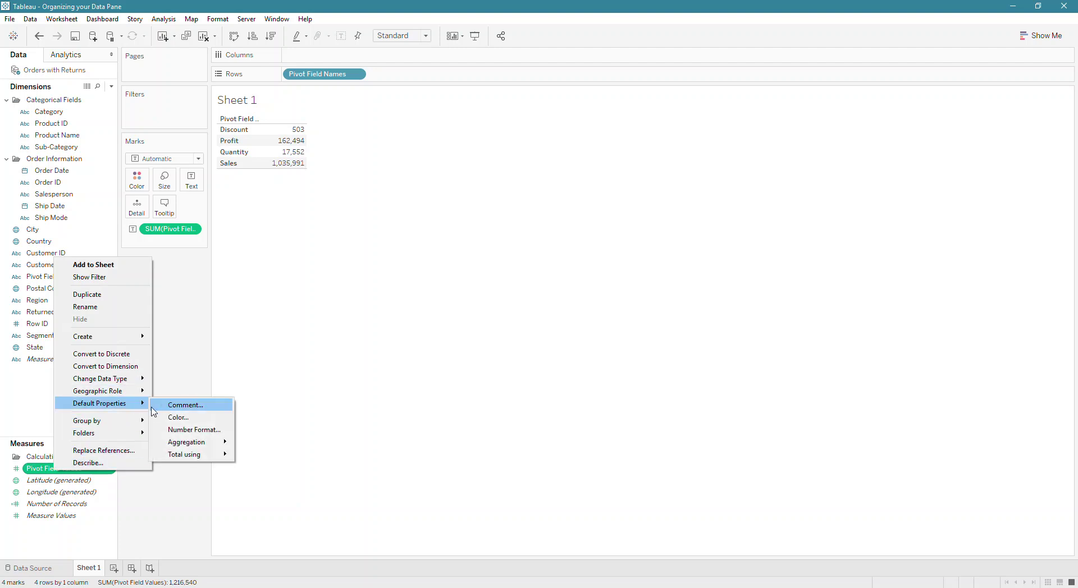
{"action": "left_click", "coordinate": [182, 406]}
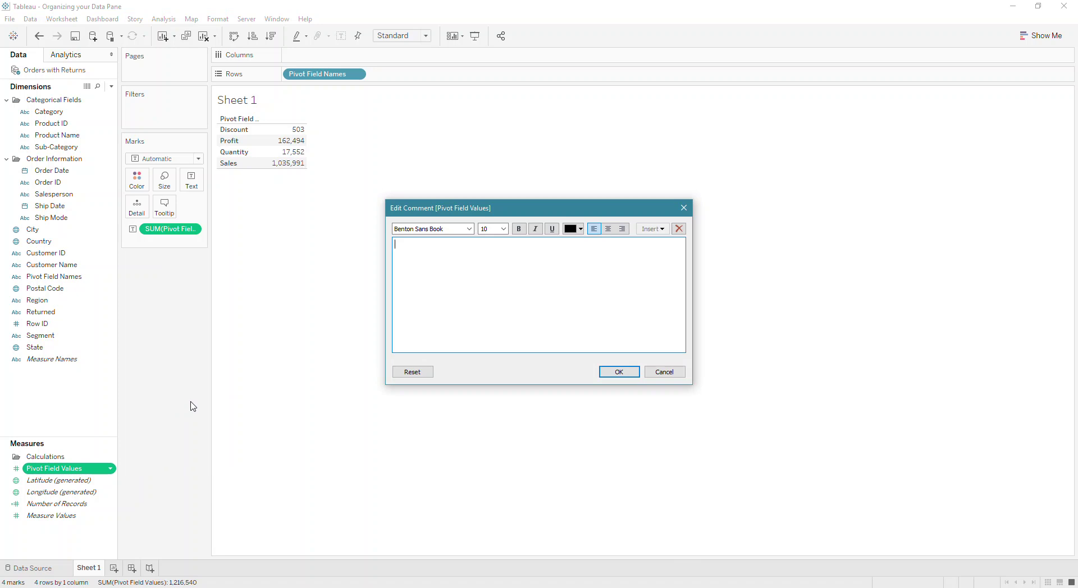
{"action": "type", "text": "Pivot fields"}
{"action": "type", "text": " from thej"}
{"action": "type", "text": " data source"}
{"action": "type", "text": "Discount"}
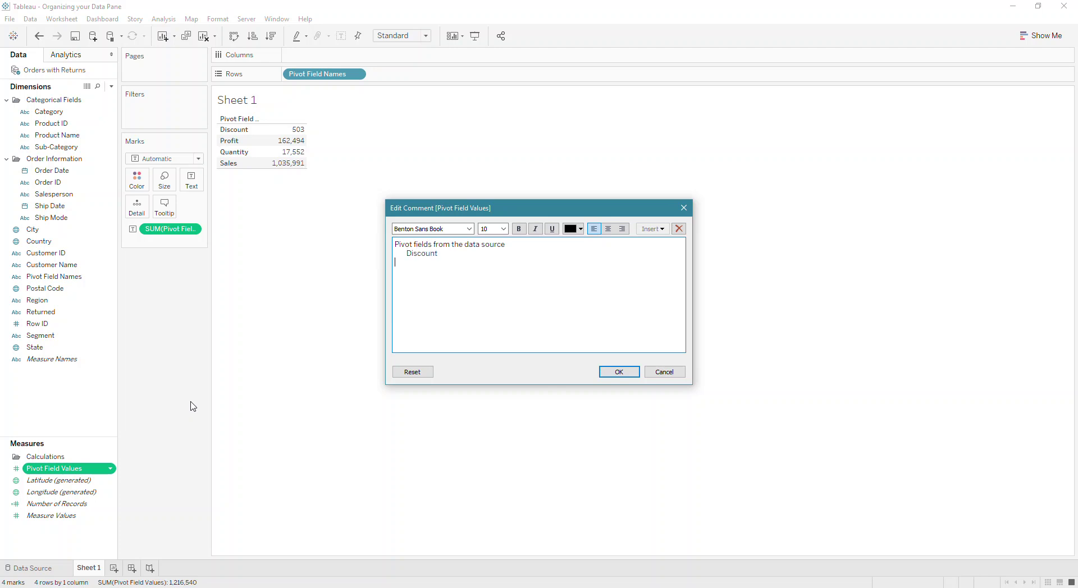
{"action": "key", "text": "shift+Right"}
{"action": "key", "text": "End"}
{"action": "type", "text": "Profit     "}
{"action": "type", "text": "Quantity     "}
{"action": "type", "text": "Sales"}
Format the comment's four indented field names in grey italics, save the comment and preview it on the Pivot Field Values measure.
{"action": "left_click_drag", "start_coordinate": [435, 287], "coordinate": [391, 255]}
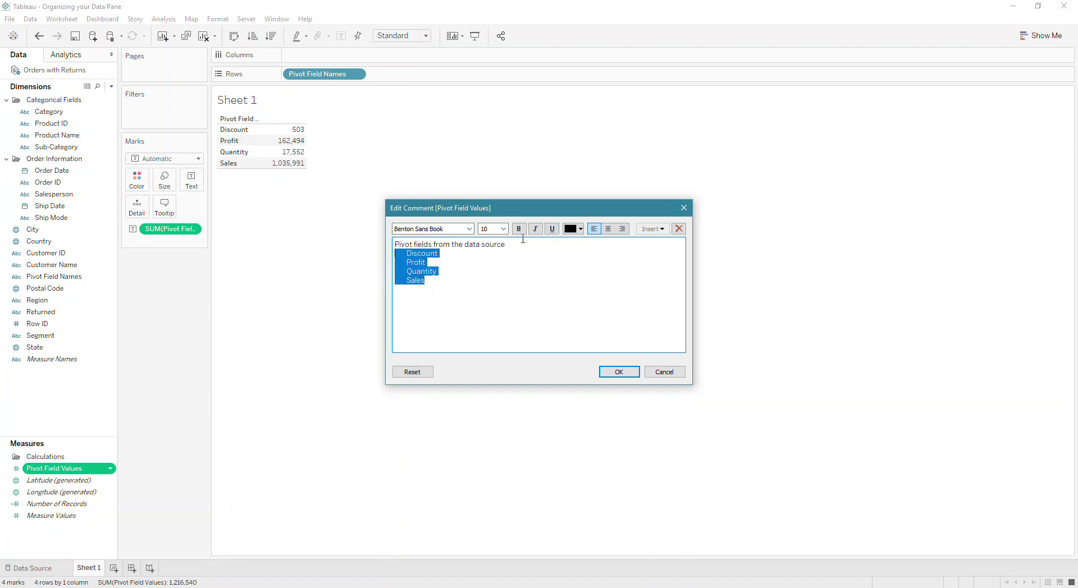
{"action": "left_click", "coordinate": [537, 230]}
{"action": "left_click", "coordinate": [576, 230]}
{"action": "left_click", "coordinate": [580, 284]}
{"action": "left_click", "coordinate": [541, 296]}
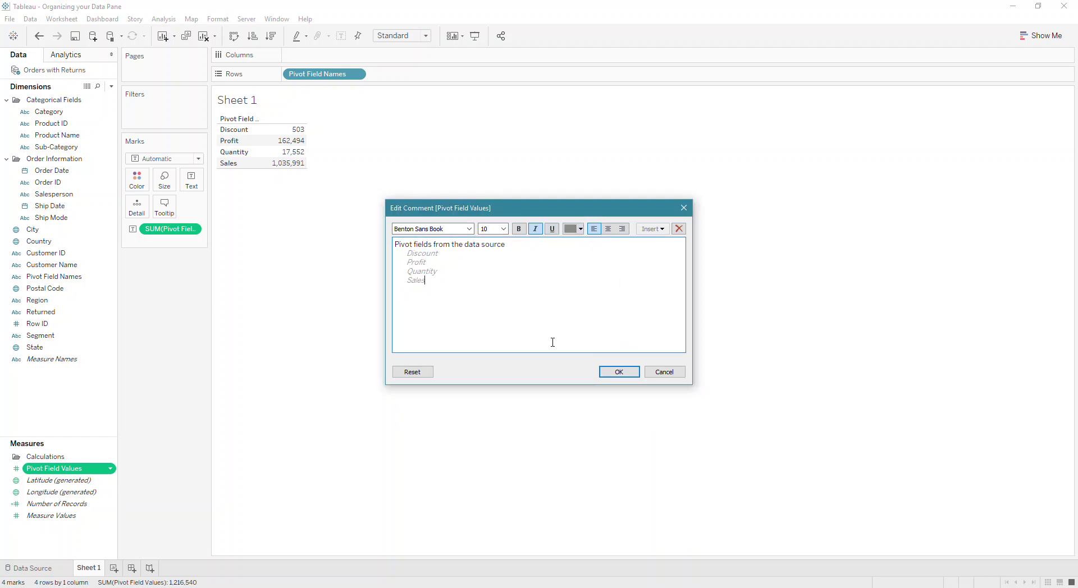
{"action": "left_click", "coordinate": [615, 372]}
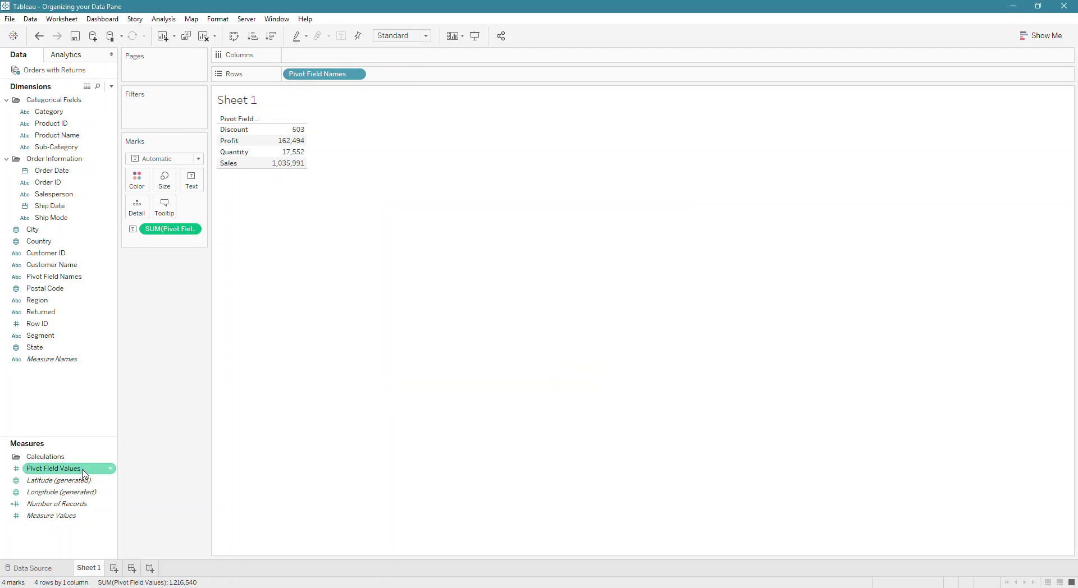
{"action": "mouse_move", "coordinate": [84, 473]}
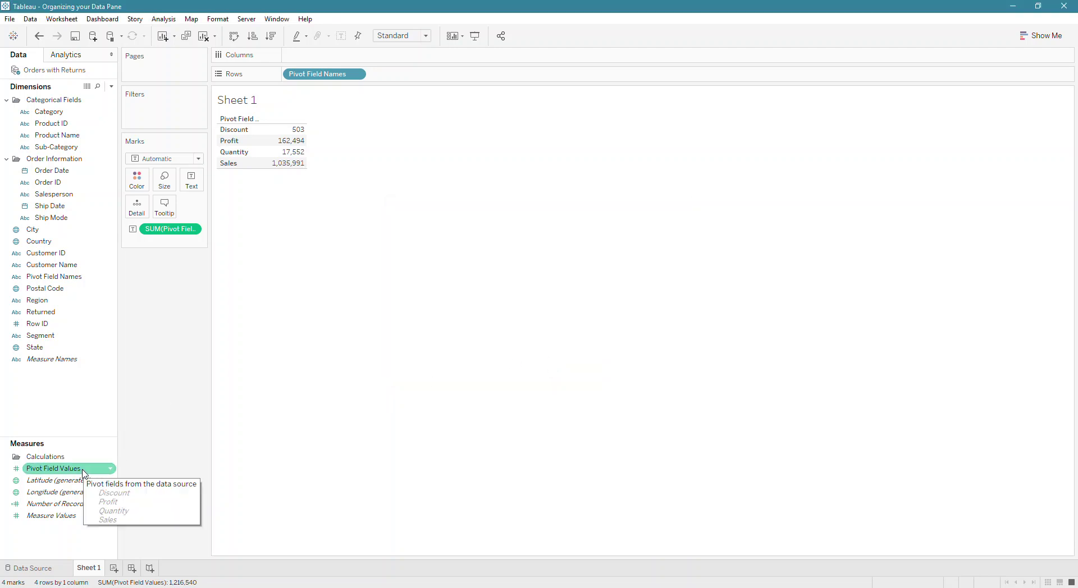